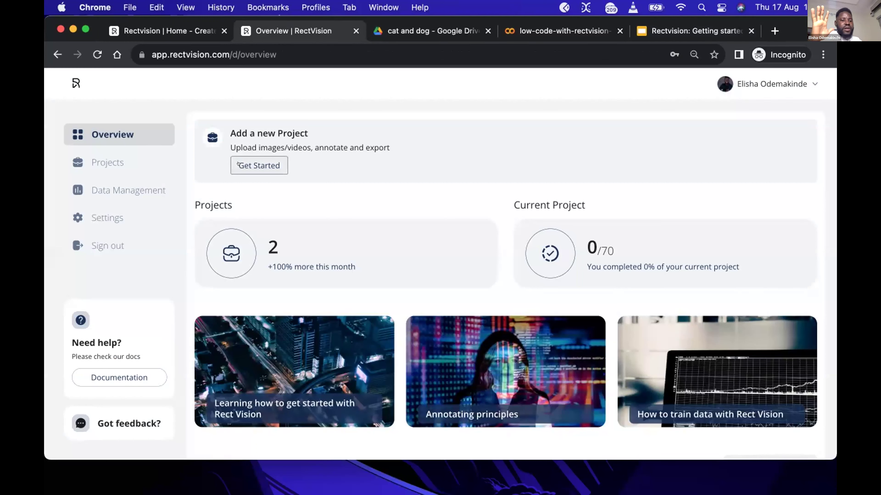
Step: Start a new project named "cat and doc" with Object Detection as its annotation choice
click(238, 164)
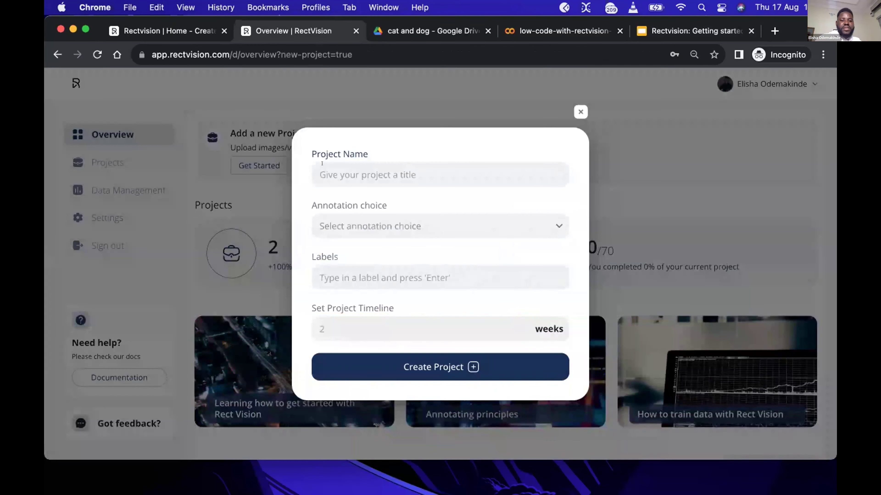
text(cat_and)
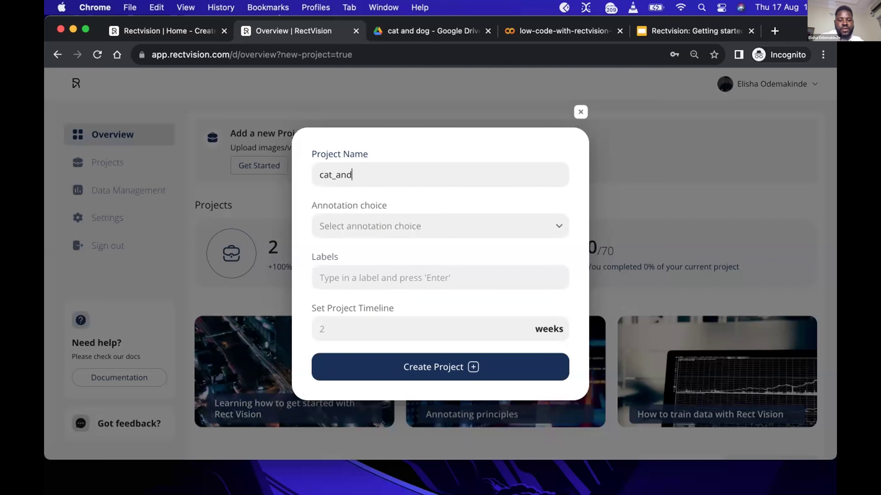
key(BackSpace)
key(BackSpace)
key(BackSpace)
key(BackSpace)
text(and doc)
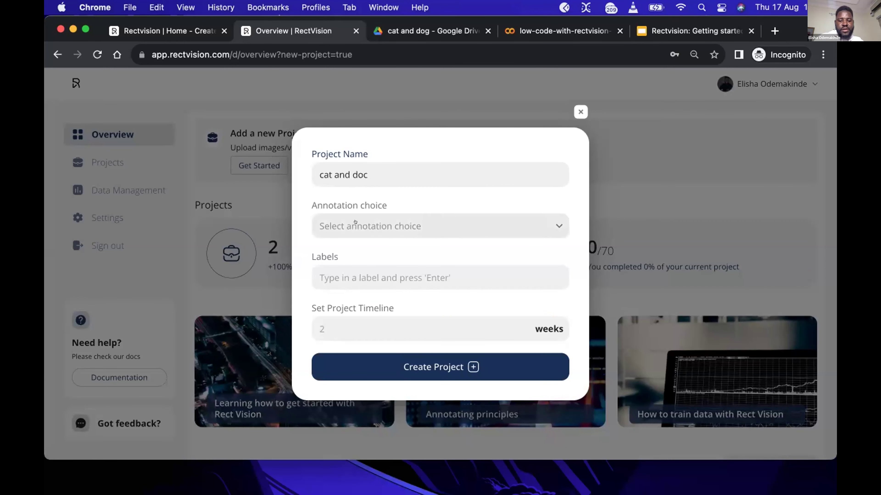
click(326, 225)
click(354, 250)
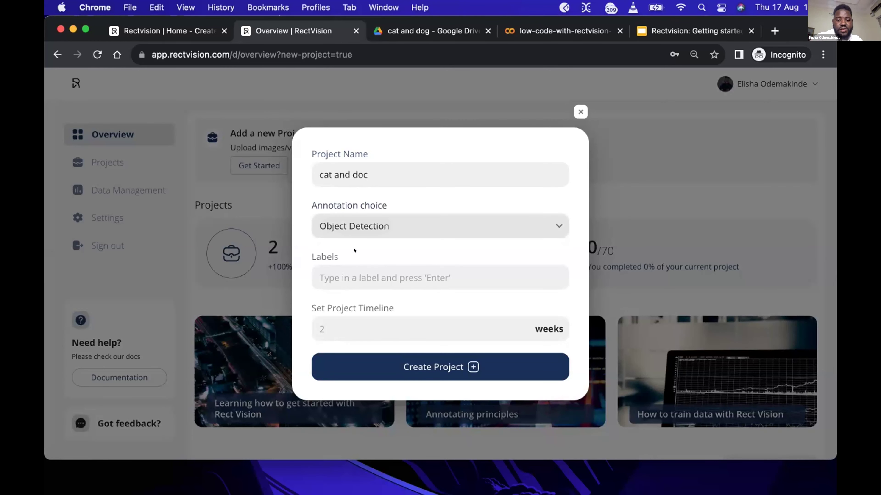
Step: Add the labels "cat" and "dog" to the new project
click(380, 278)
text(cat)
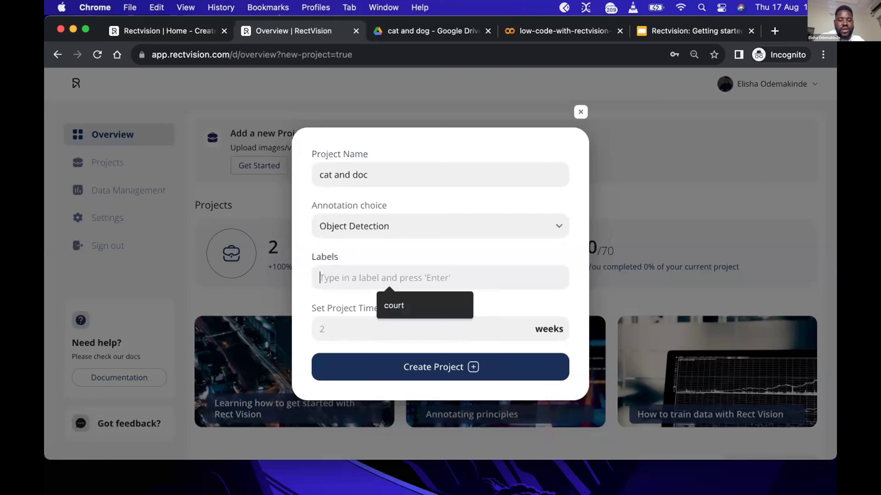
key(Return)
text(dog)
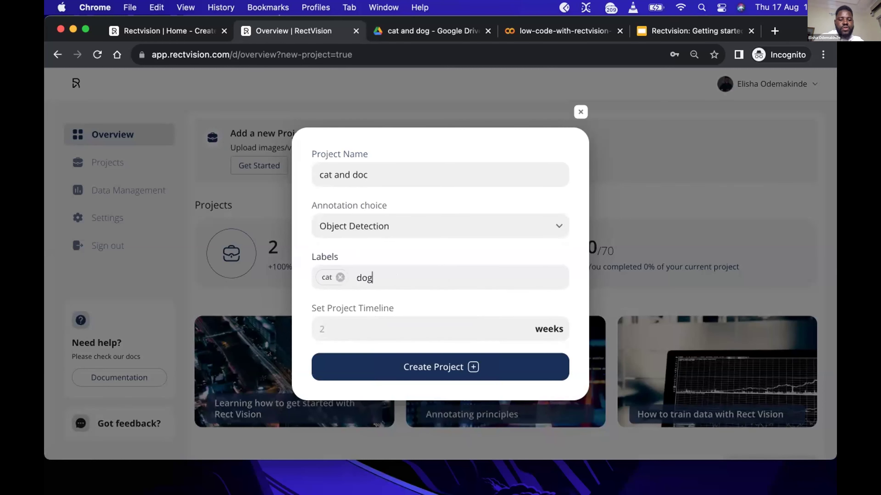
key(Return)
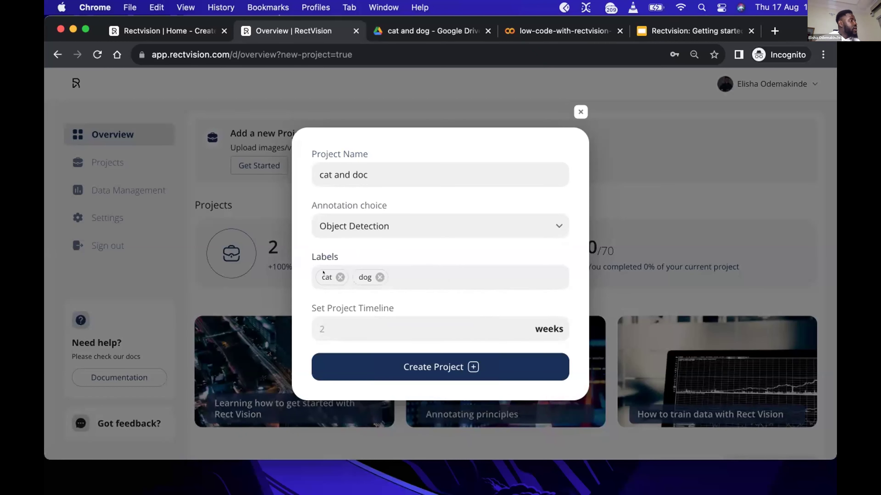
Step: Set the project timeline to 1 week and create the project
click(344, 329)
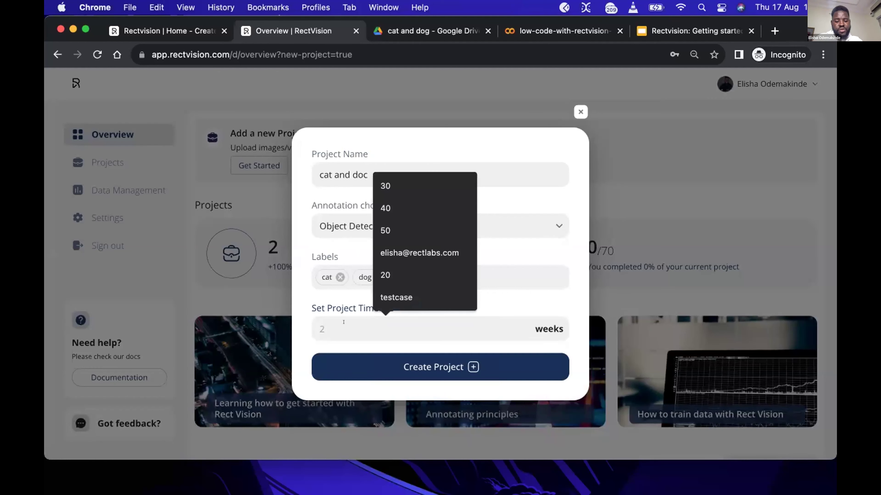
text(5)
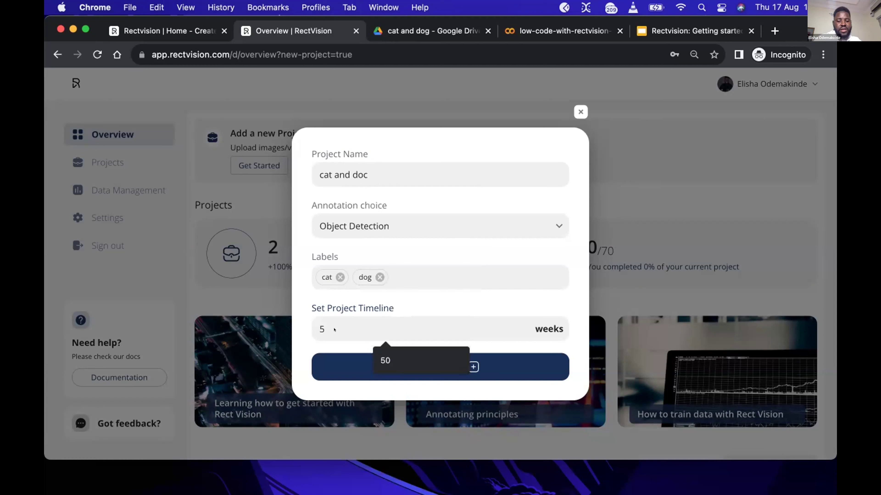
key(BackSpace)
text(1)
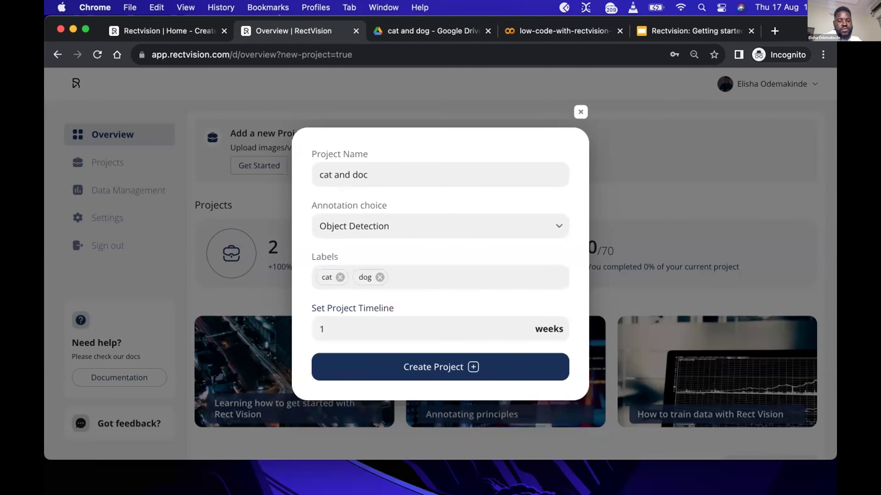
click(424, 360)
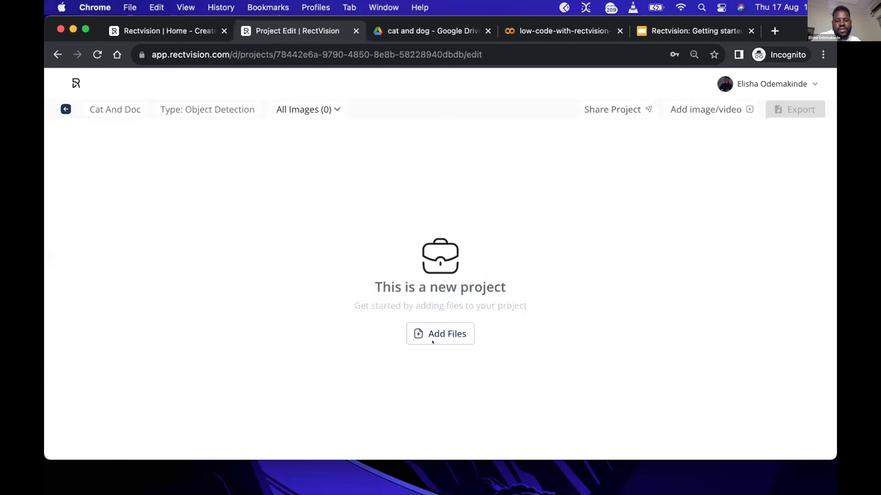
Step: Start adding files to the new project and browse to the "cat and dog" folder in Downloads
click(432, 332)
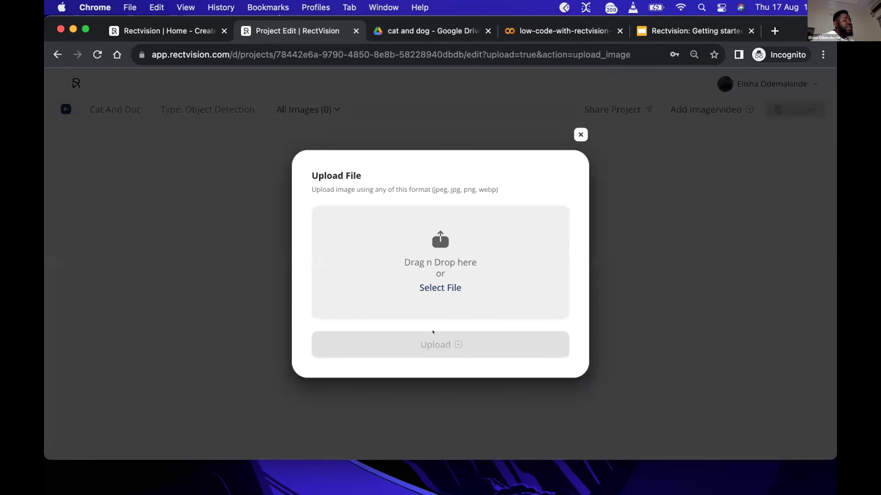
click(427, 287)
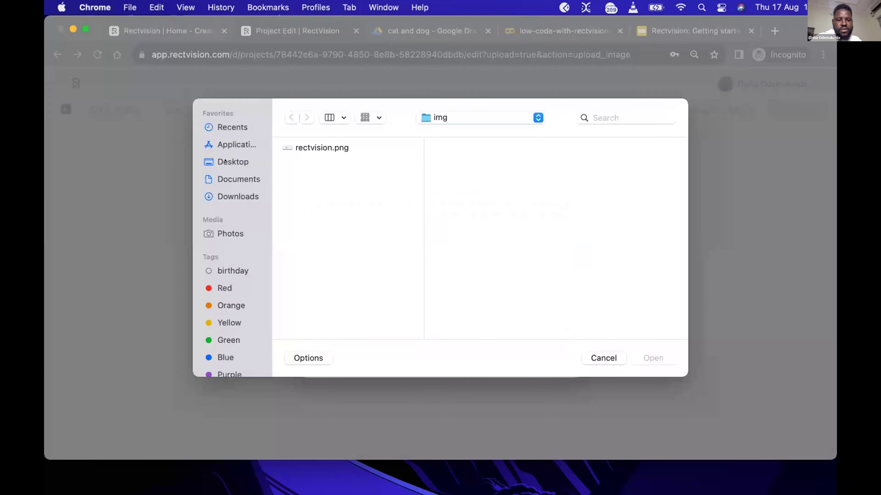
click(225, 193)
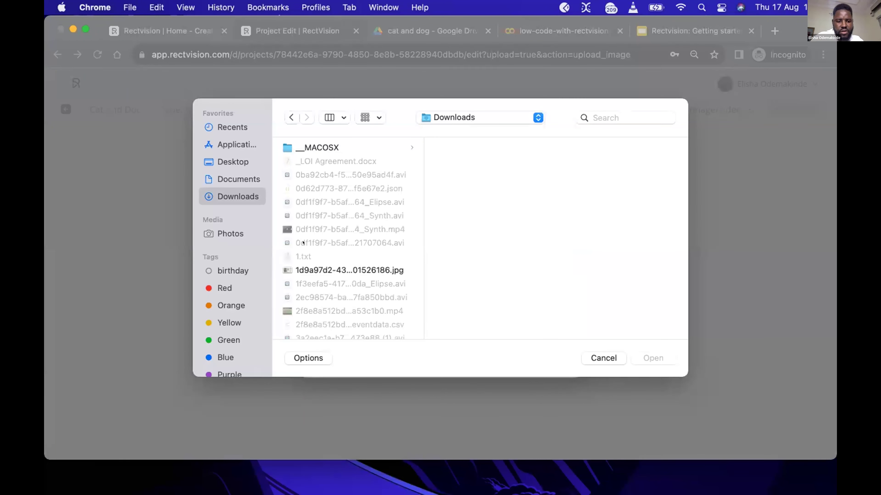
click(302, 264)
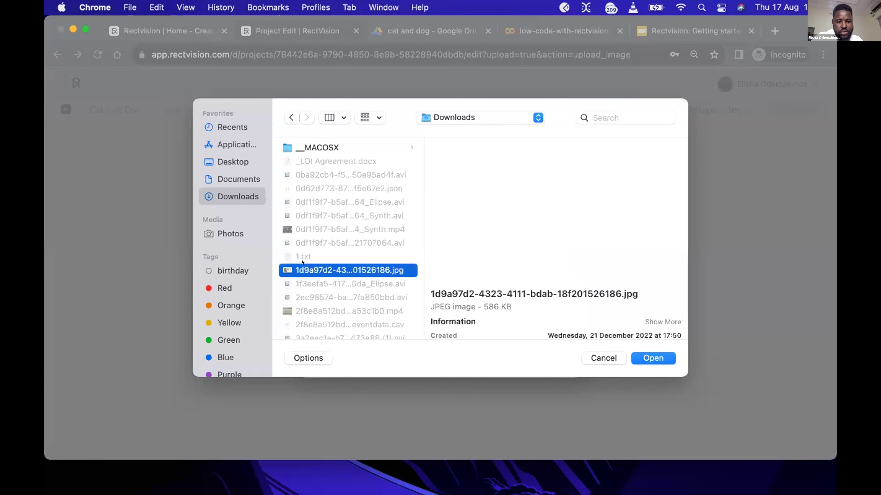
key(c)
scroll(314, 300, down, 5)
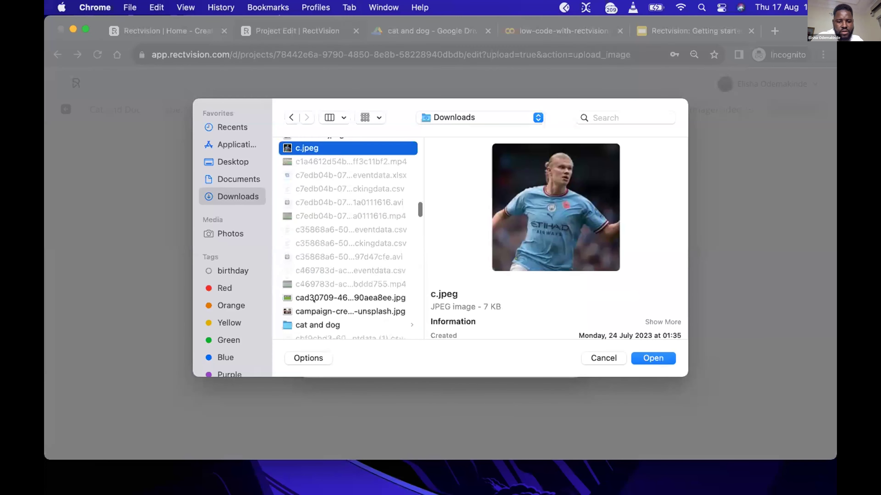
scroll(313, 300, down, 5)
scroll(325, 242, up, 1)
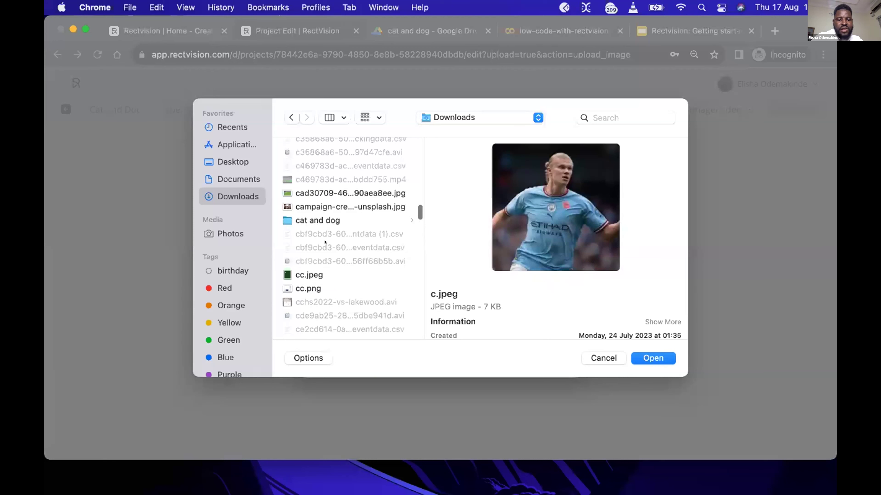
click(324, 221)
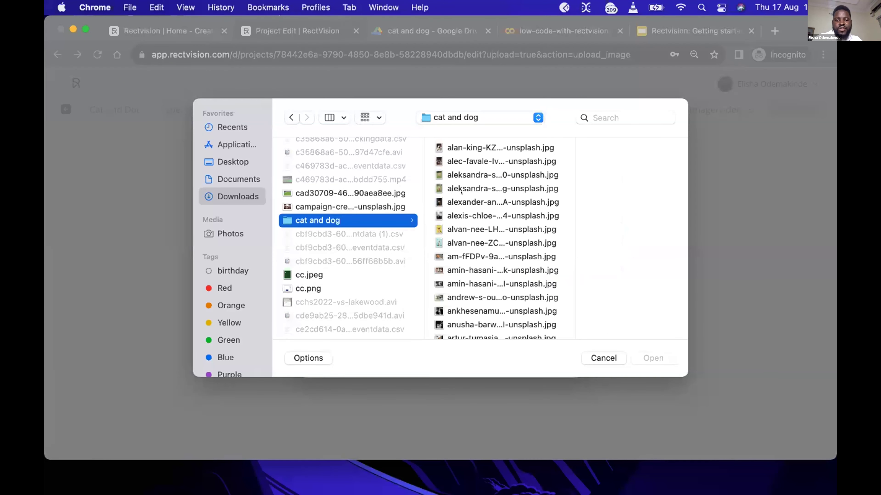
Step: Select all images in the "cat and dog" folder and upload them to the project
text(alex)
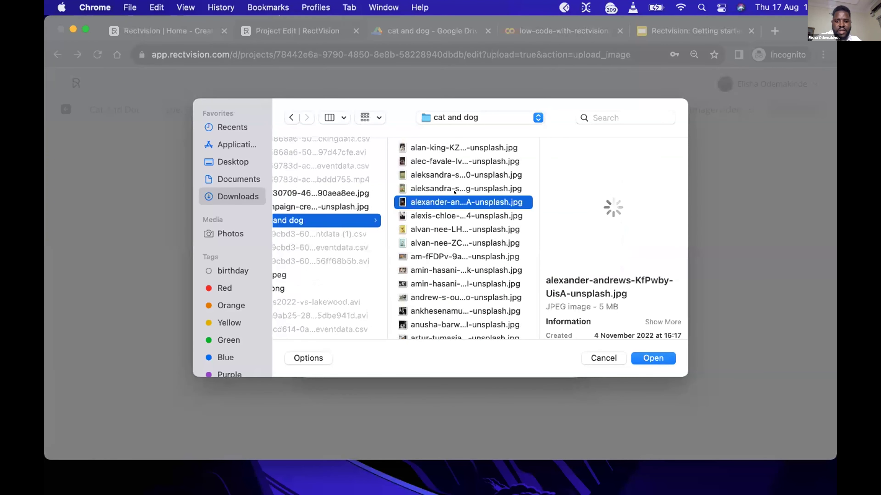
key(super+a)
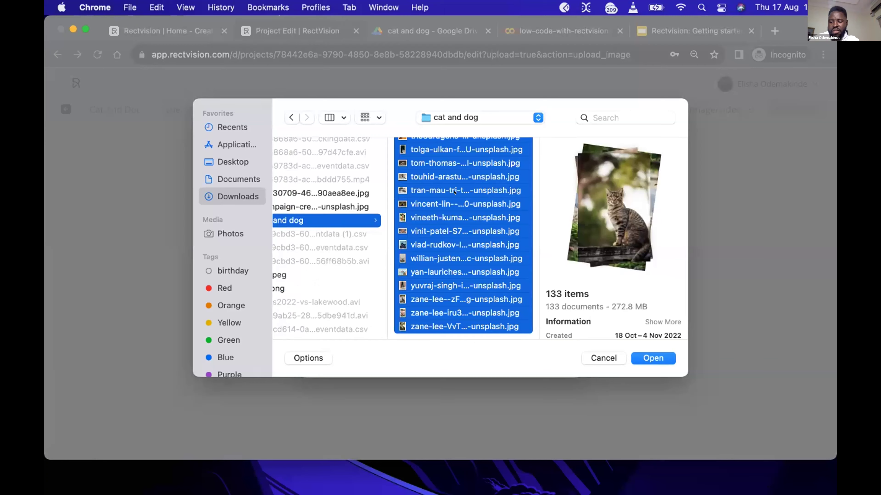
key(Return)
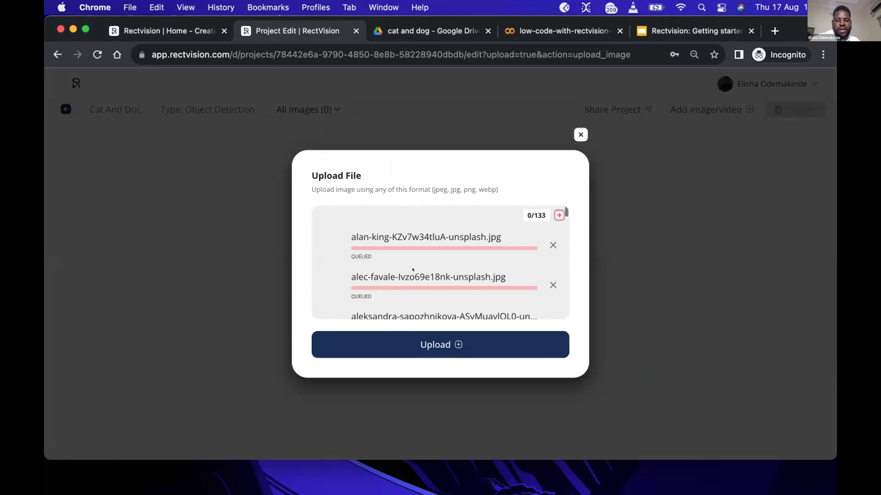
click(423, 342)
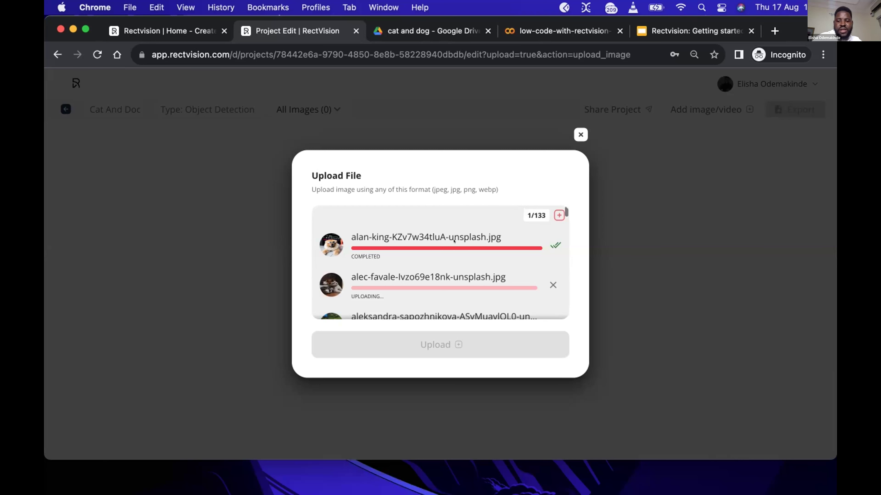
scroll(421, 273, down, 5)
scroll(421, 273, up, 5)
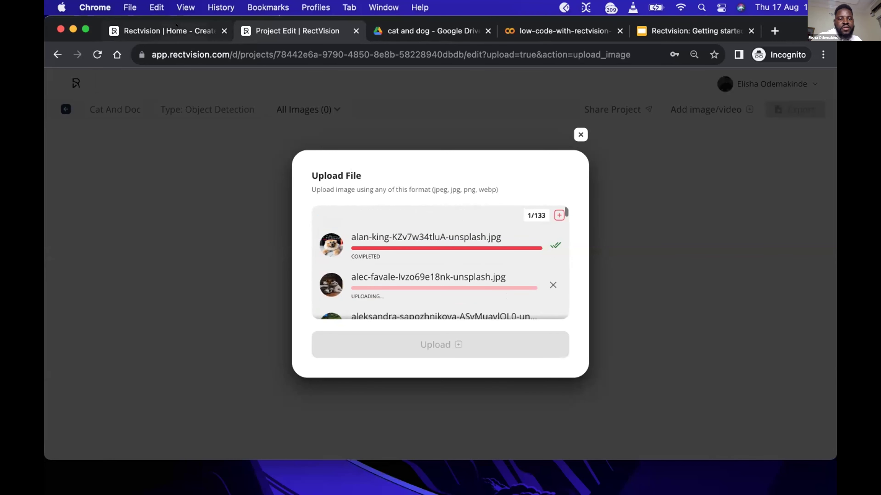
Step: Open the Rectvision dashboard from the home page and view the existing Nocodelowcode project
click(163, 31)
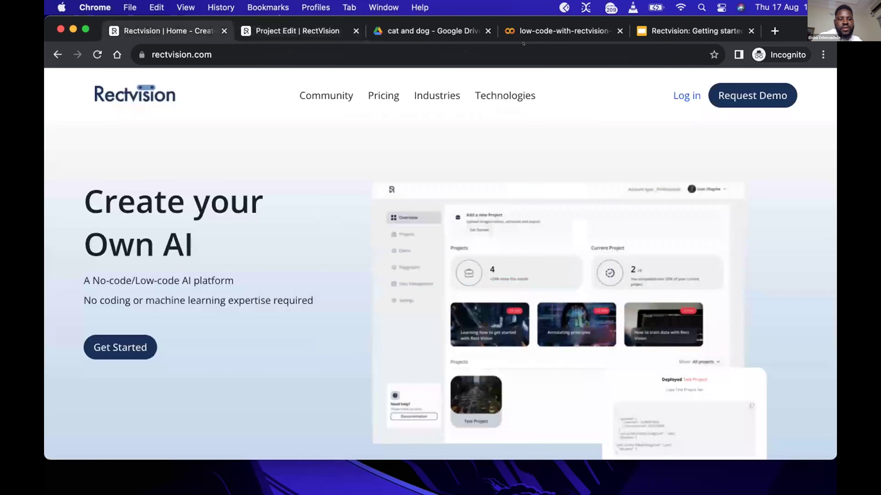
click(683, 95)
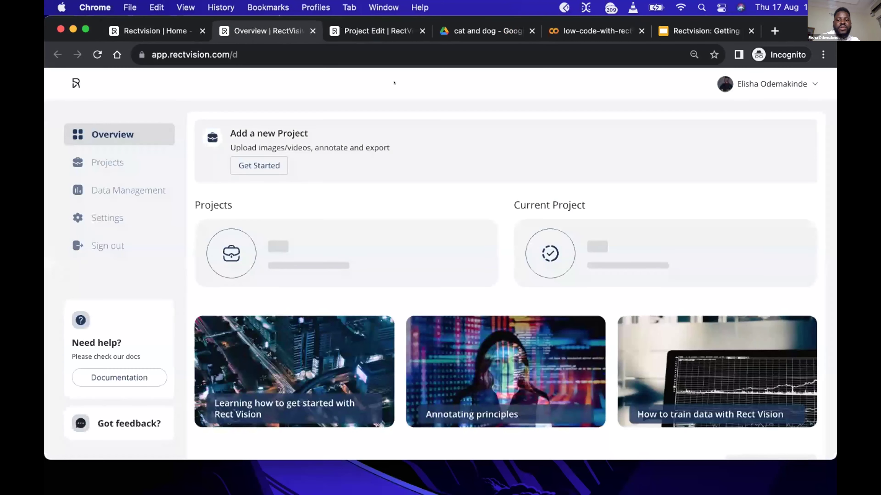
scroll(375, 430, down, 5)
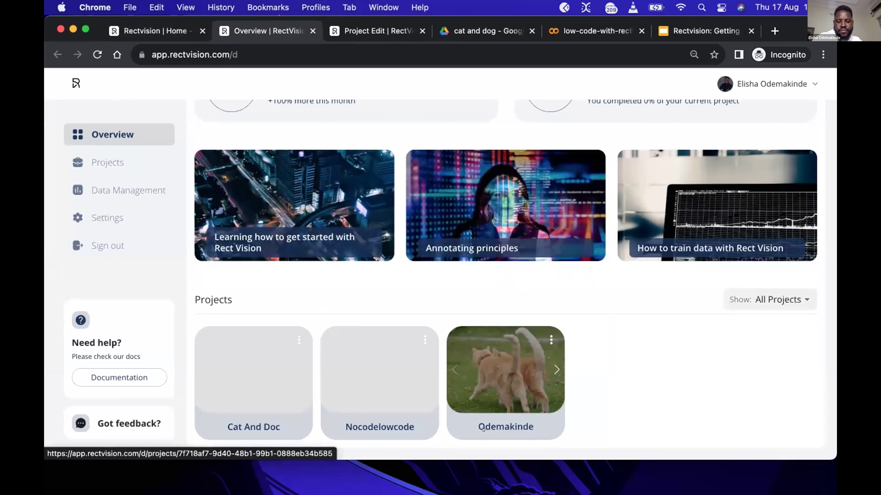
click(392, 421)
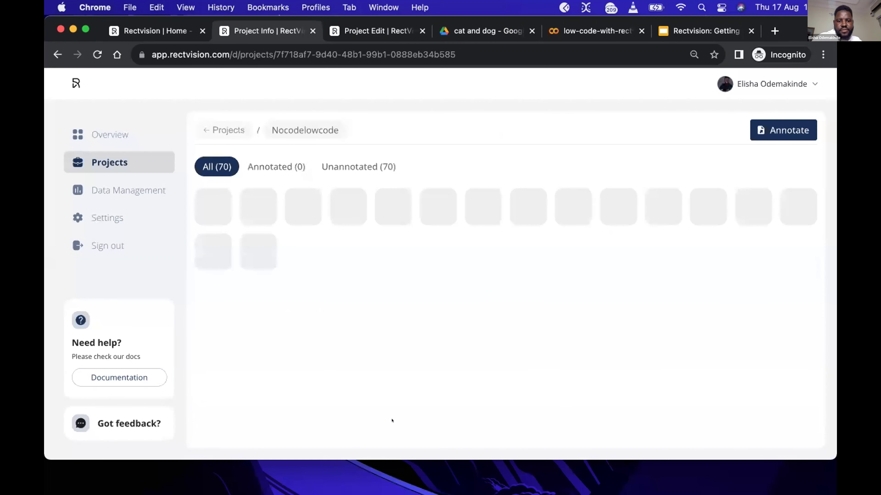
click(77, 154)
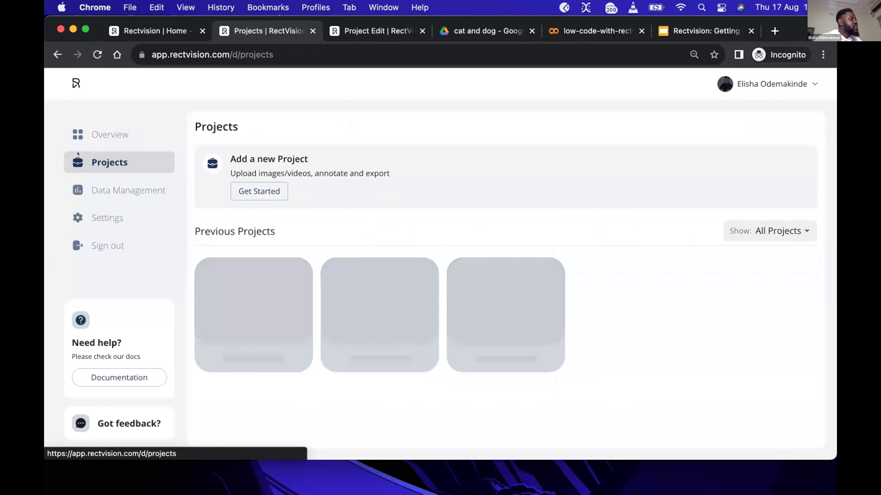
click(244, 184)
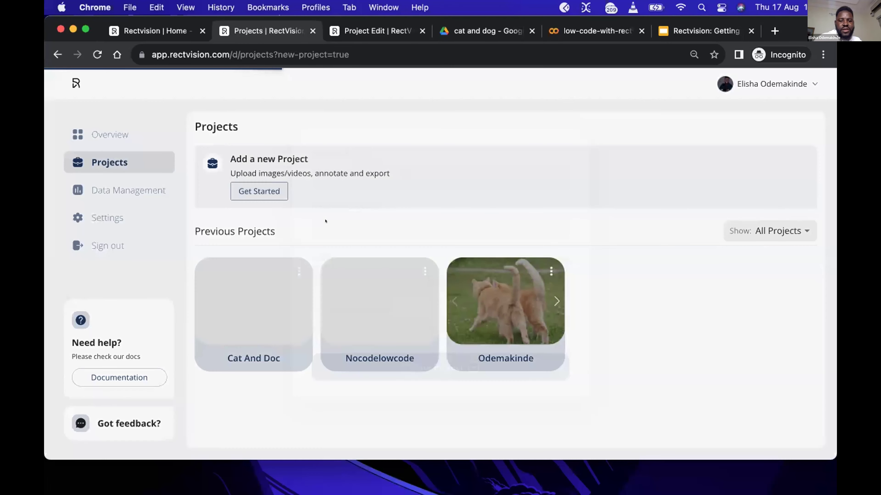
click(326, 225)
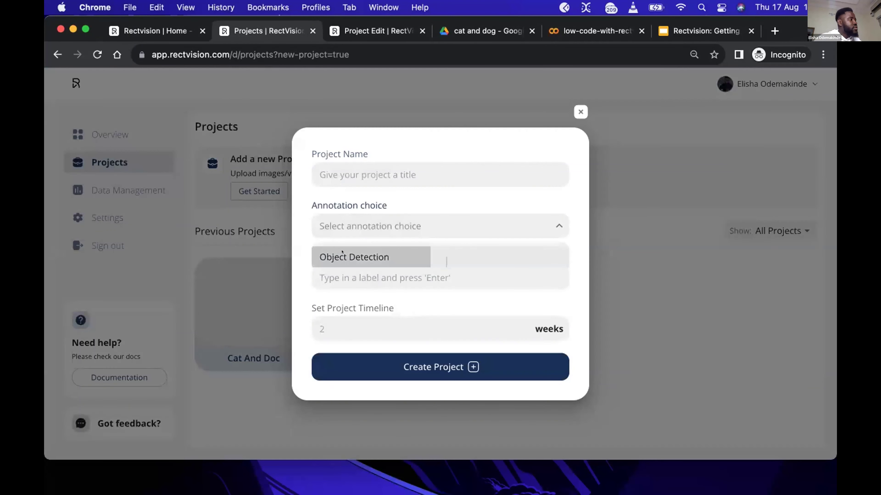
click(339, 253)
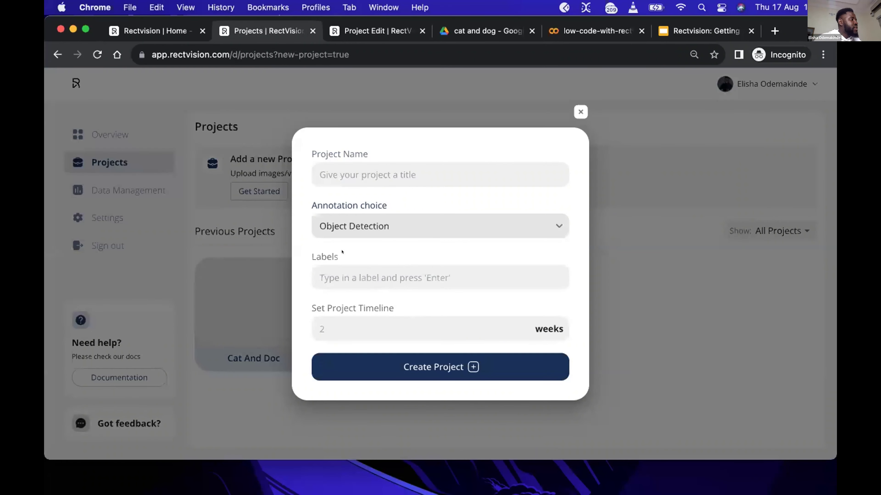
click(324, 222)
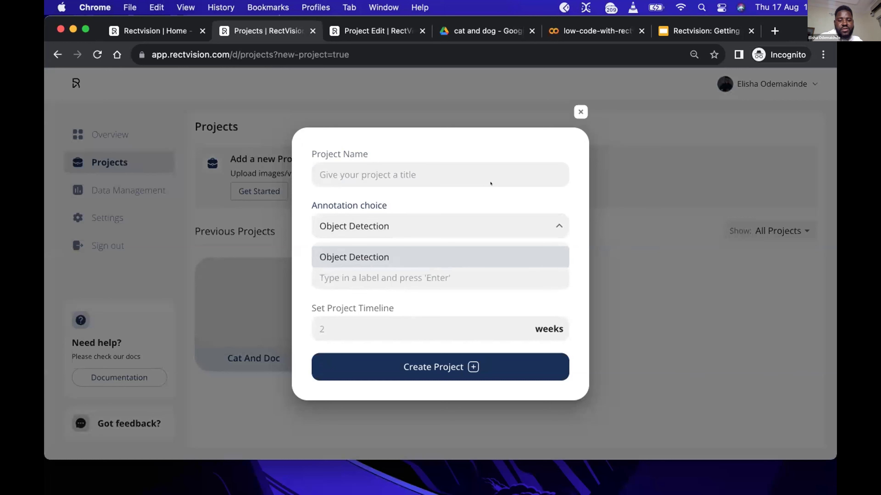
click(274, 322)
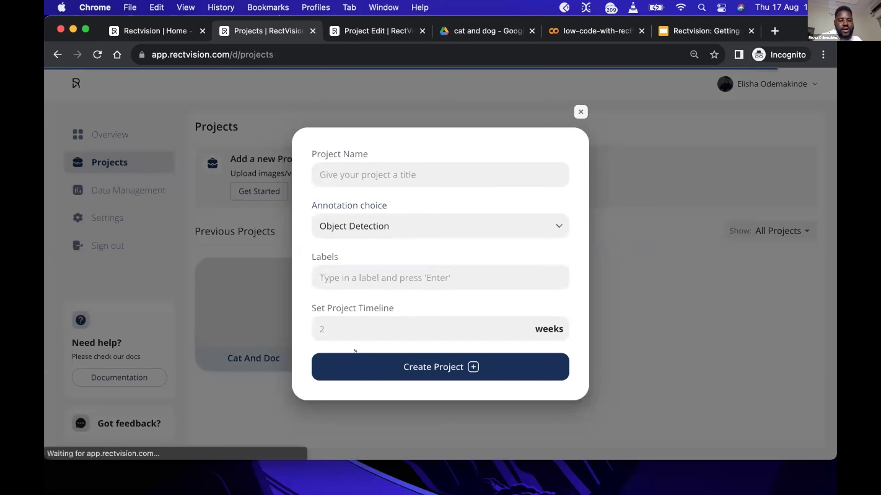
Step: View the images of the Nocodelowcode project and switch to the project whose cover shows two orange cats
click(355, 351)
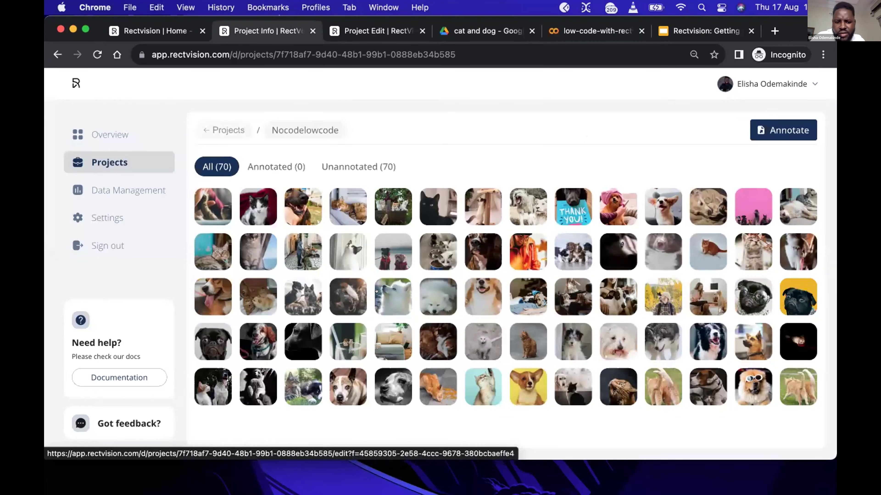
click(97, 152)
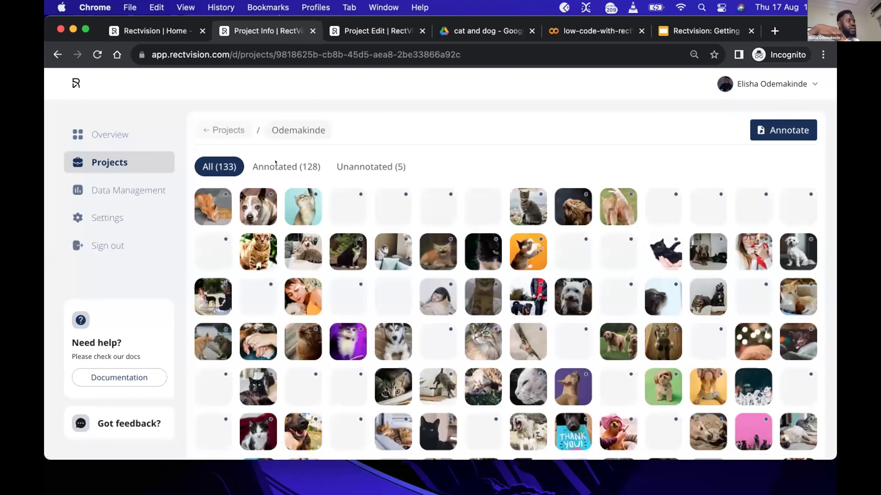
Step: Filter the project's images by annotated and by unannotated, and open the project in the annotation editor
click(281, 166)
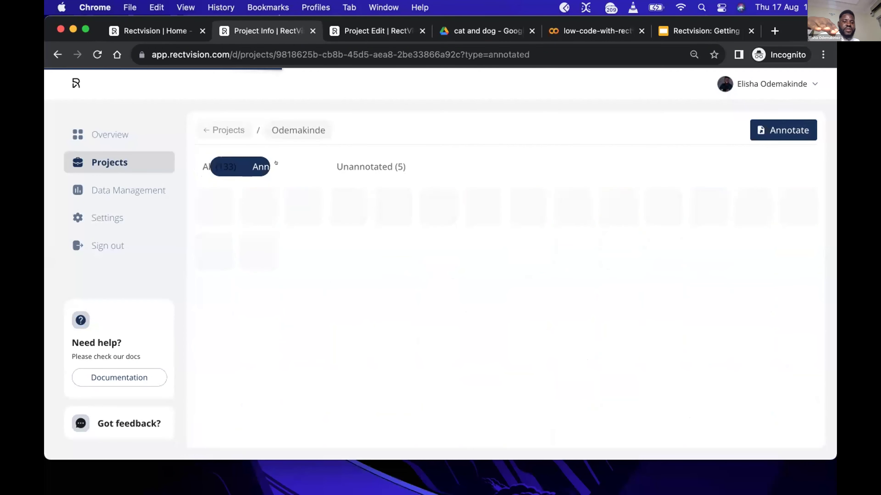
click(355, 164)
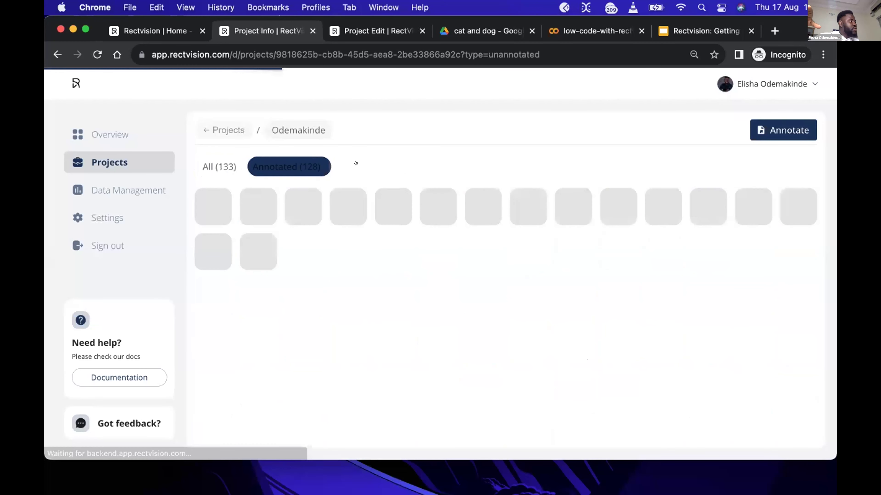
click(762, 127)
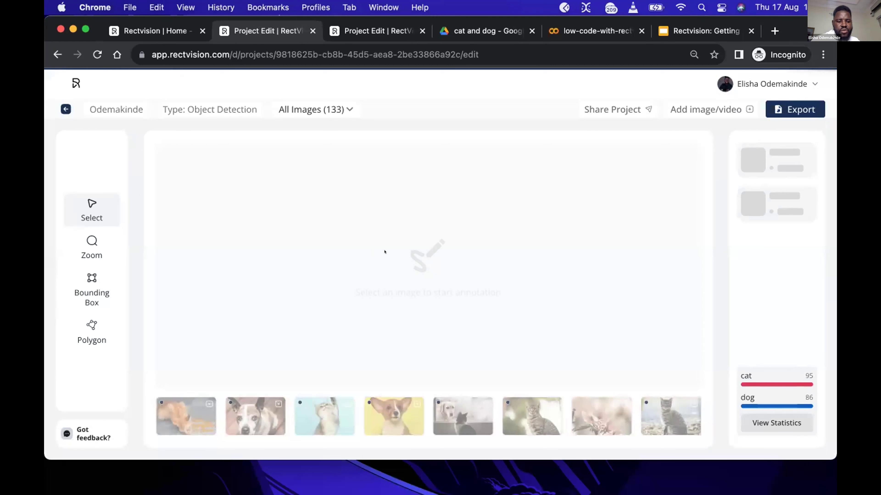
Step: Open the first image, the orange cat eating kibble, and browse through the project's image thumbnails
click(169, 412)
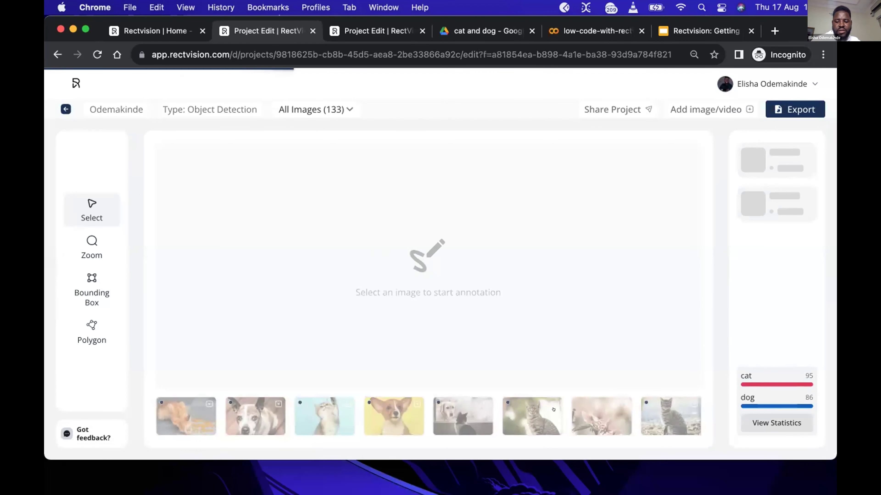
scroll(590, 430, right, 10)
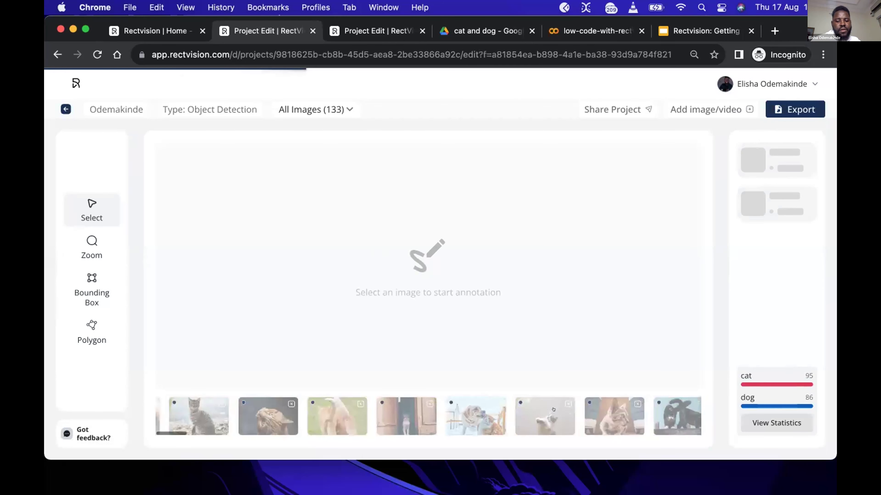
scroll(553, 409, left, 10)
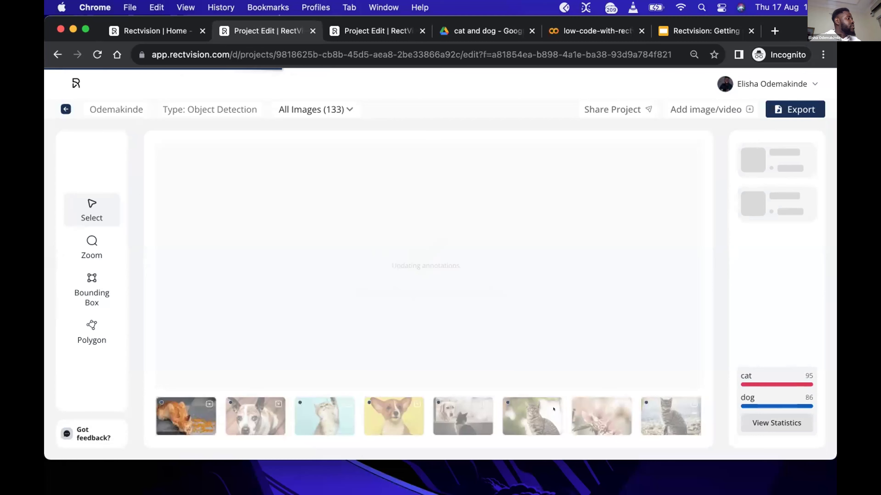
key(ctrl+Up)
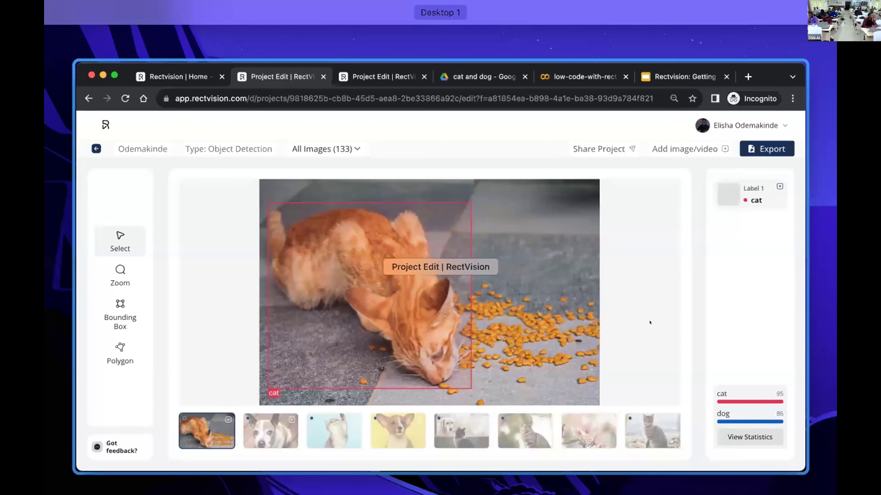
click(185, 263)
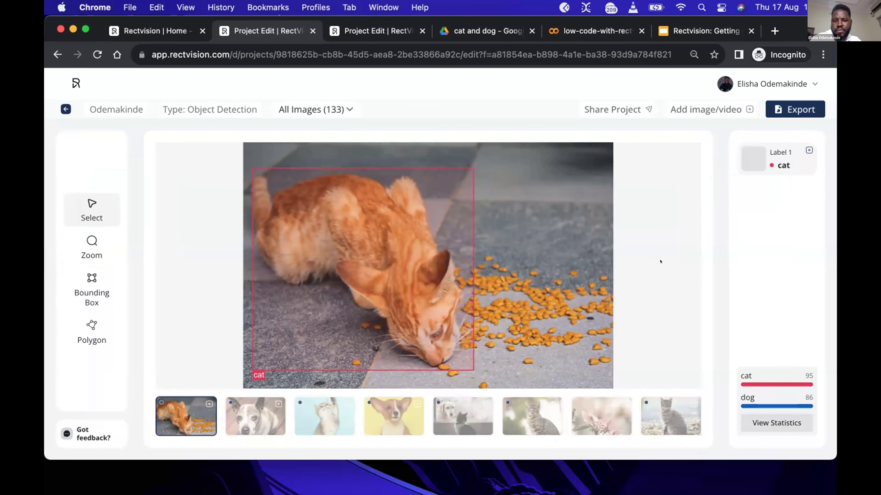
key(ctrl+Up)
key(ctrl+Up)
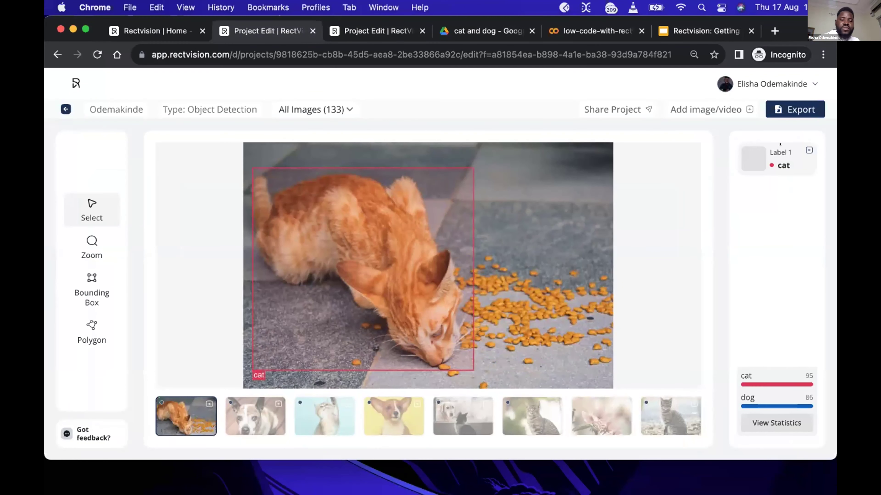
Step: Draw a trial bounding box on the empty pavement beside the cat, try the label "jack", and discard the annotation
click(79, 281)
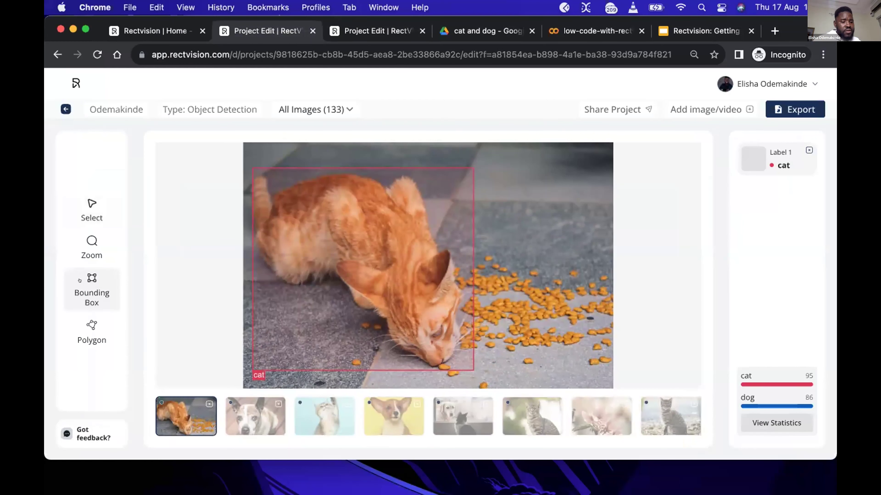
click(80, 281)
drag(507, 191, 566, 270)
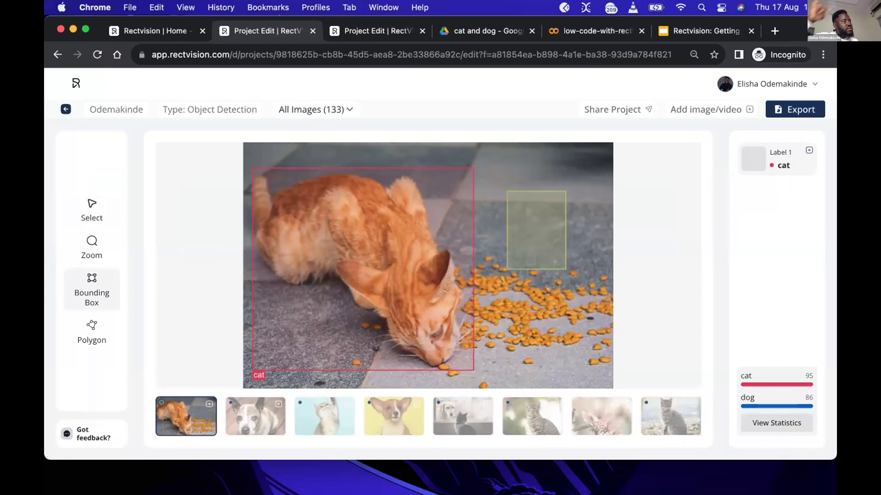
click(554, 262)
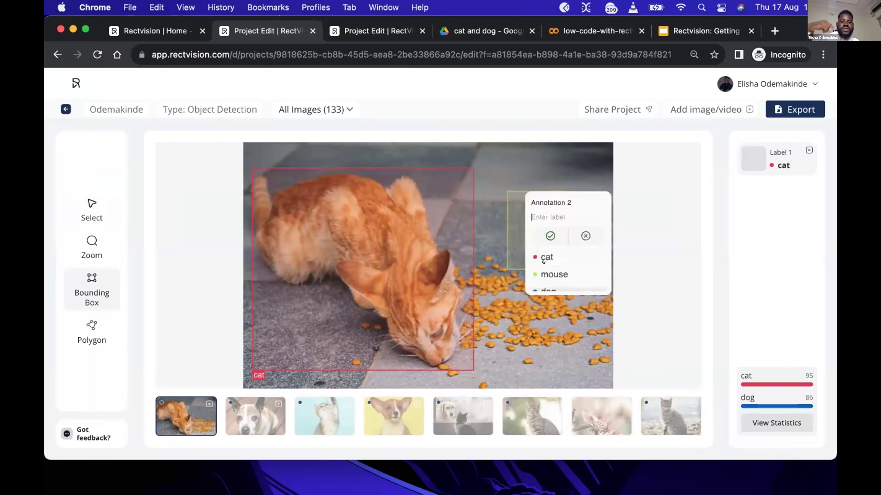
scroll(533, 252, down, 1)
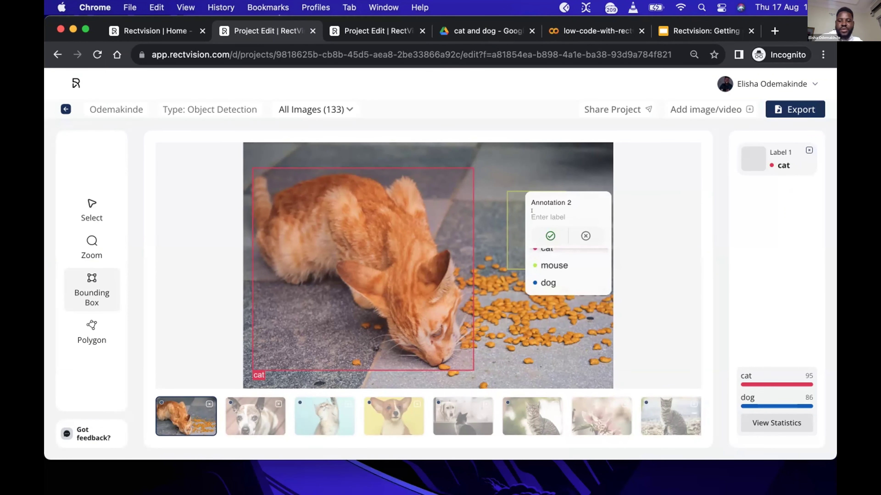
text(jack)
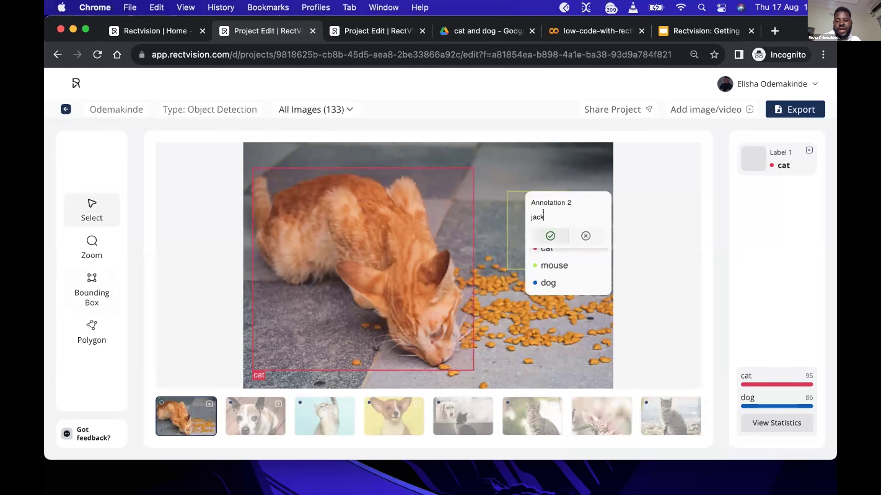
key(BackSpace)
key(BackSpace)
key(BackSpace)
key(BackSpace)
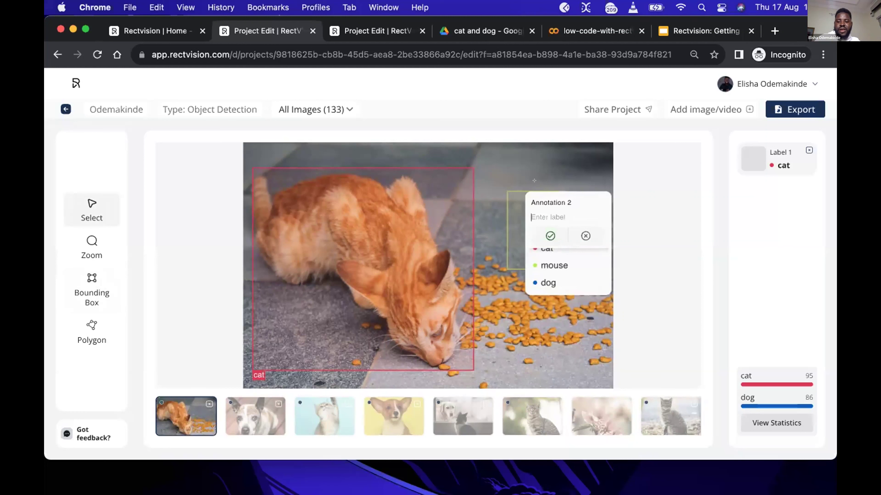
click(585, 235)
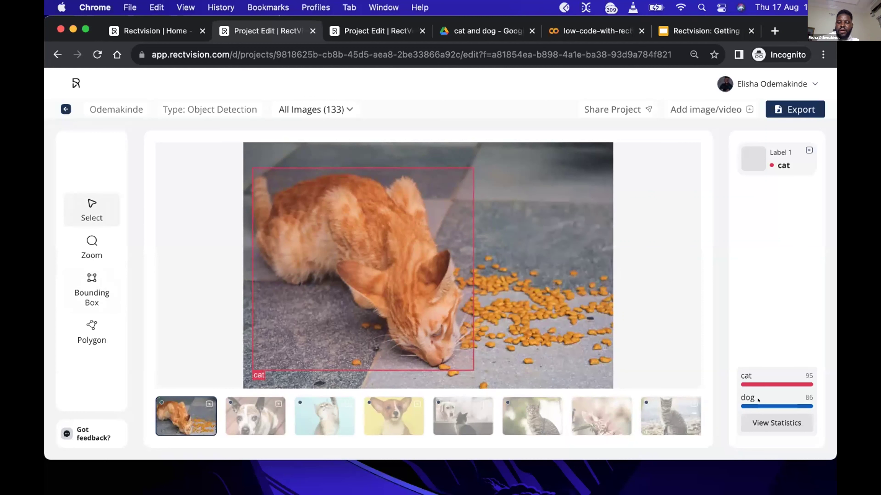
Step: View the project's annotation statistics by label, by images, and for training data
click(758, 420)
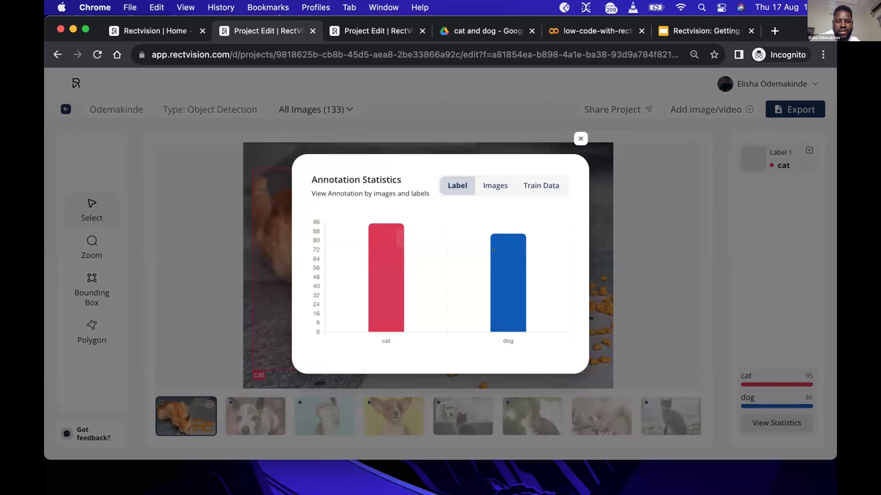
mouse_move(375, 241)
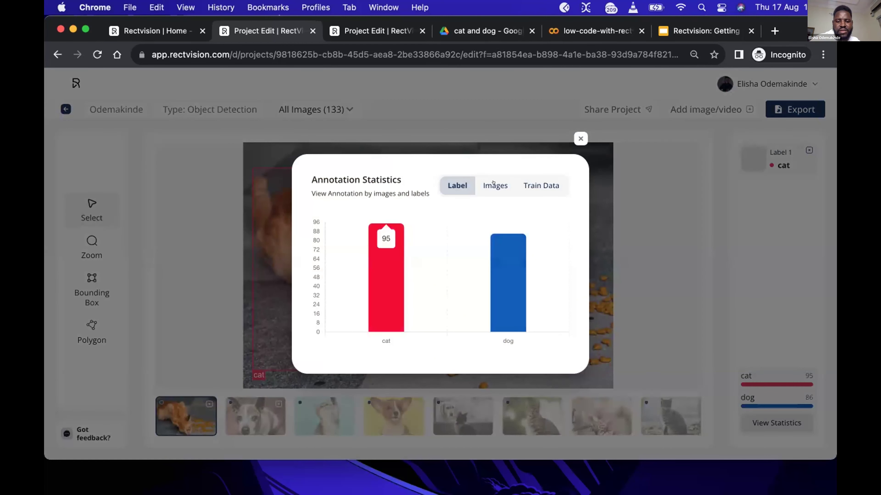
click(486, 183)
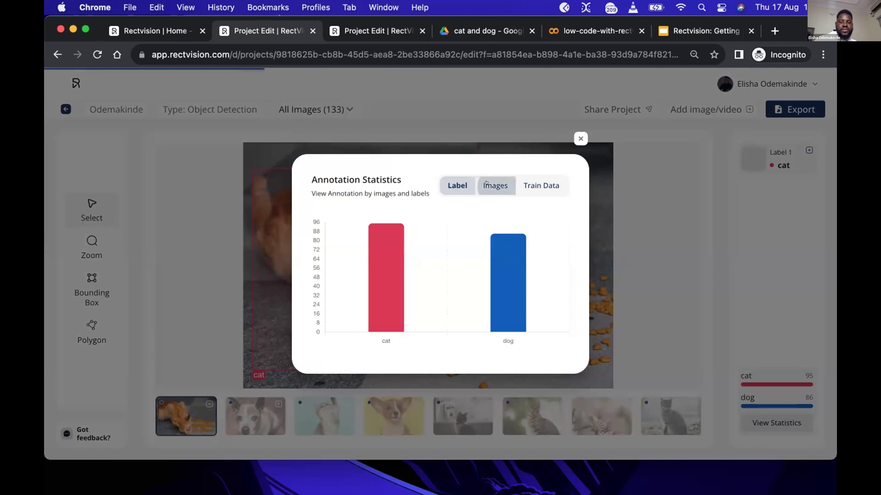
click(486, 183)
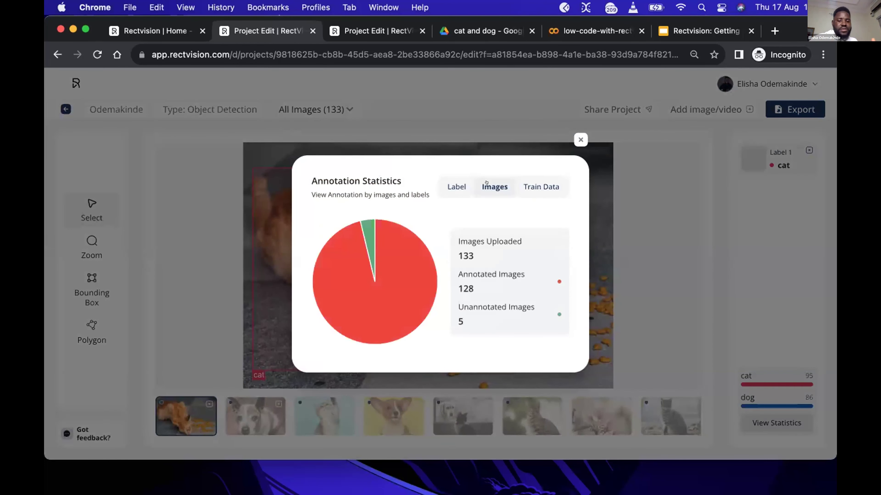
click(485, 183)
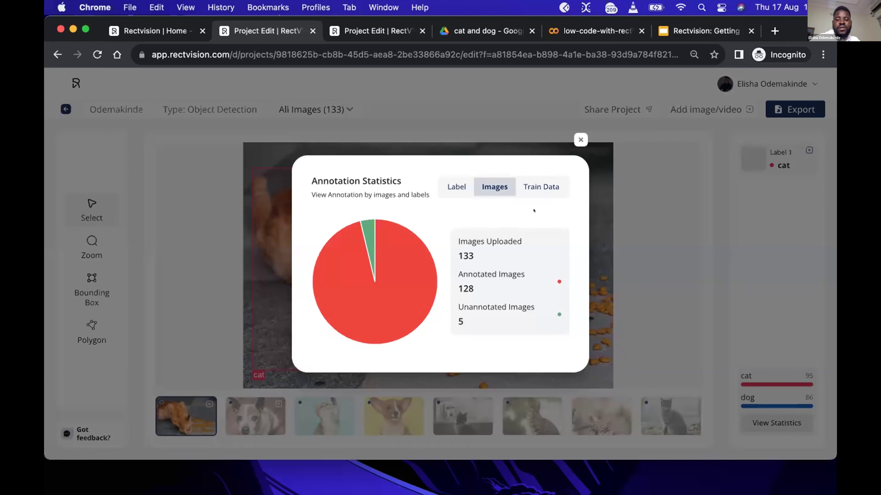
click(524, 184)
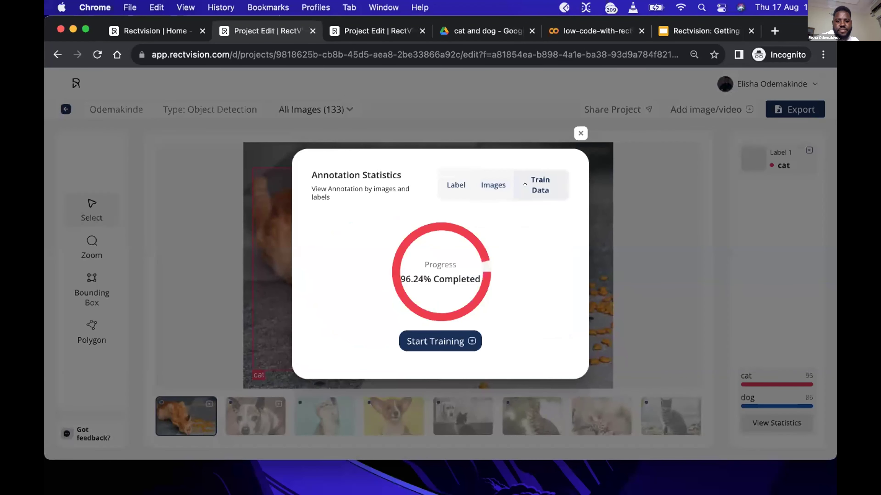
Step: Try to start training from the annotation statistics, and close the sales comment form and the statistics without submitting anything
click(420, 341)
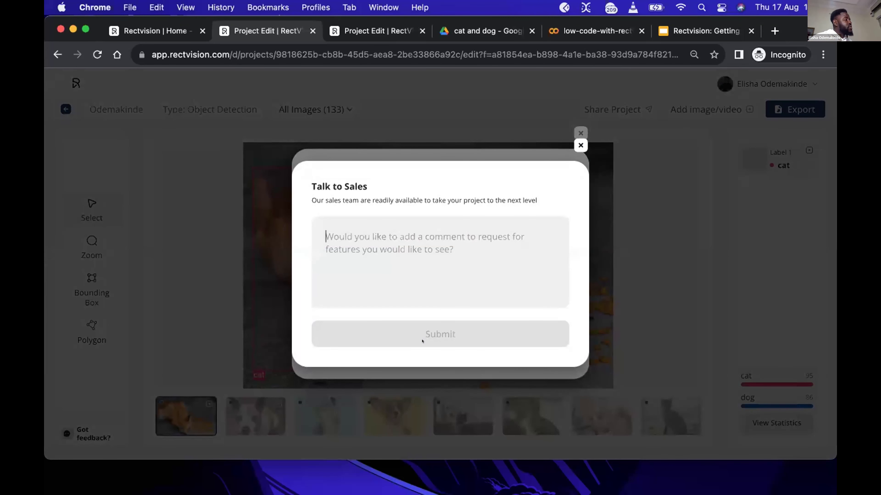
click(573, 143)
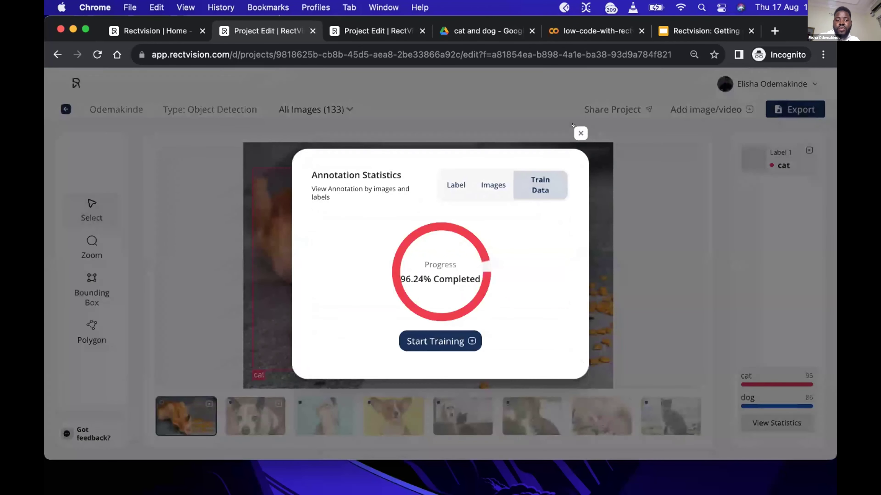
click(574, 131)
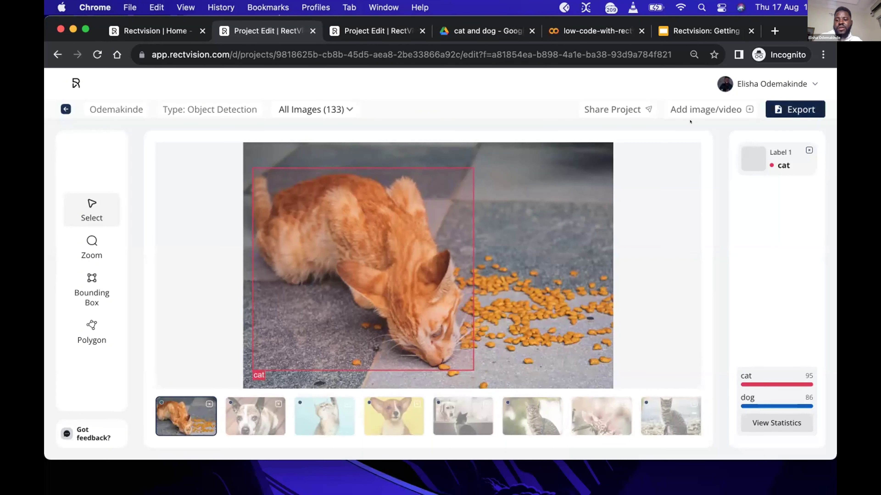
Step: Proceed with exporting the project for download and set the train split to 50%, test split to 30% and validation split to 20%
click(690, 106)
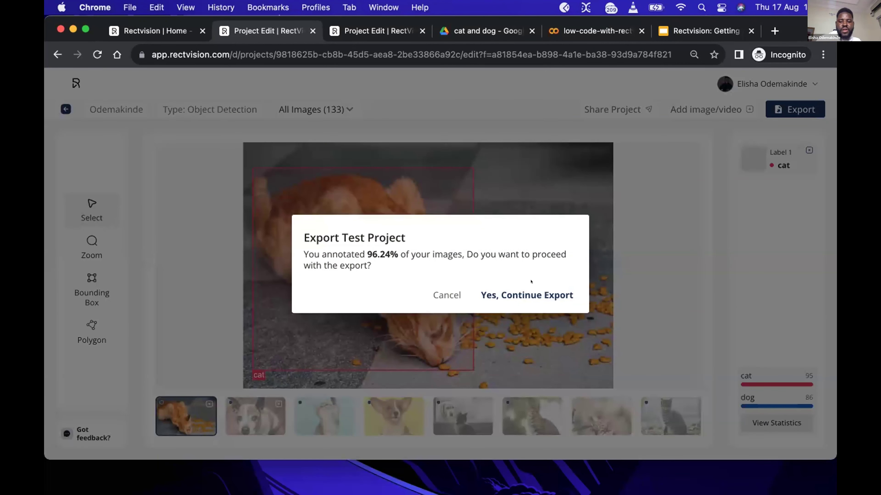
click(523, 294)
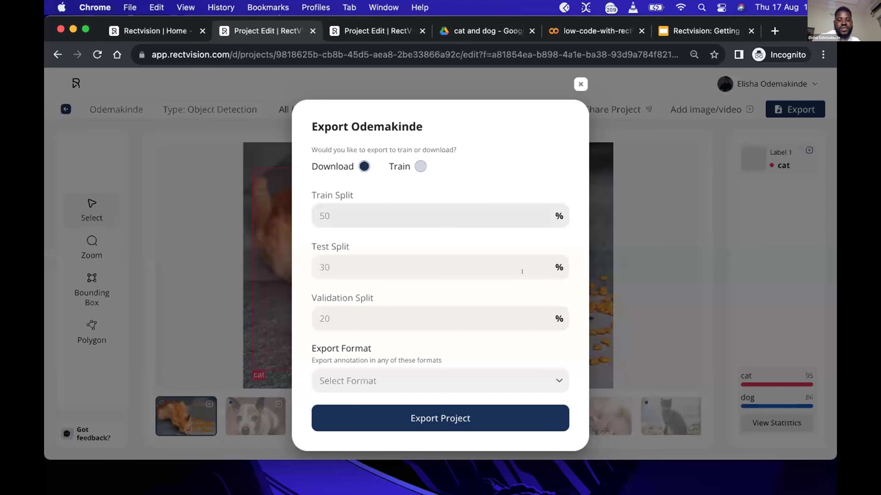
click(404, 200)
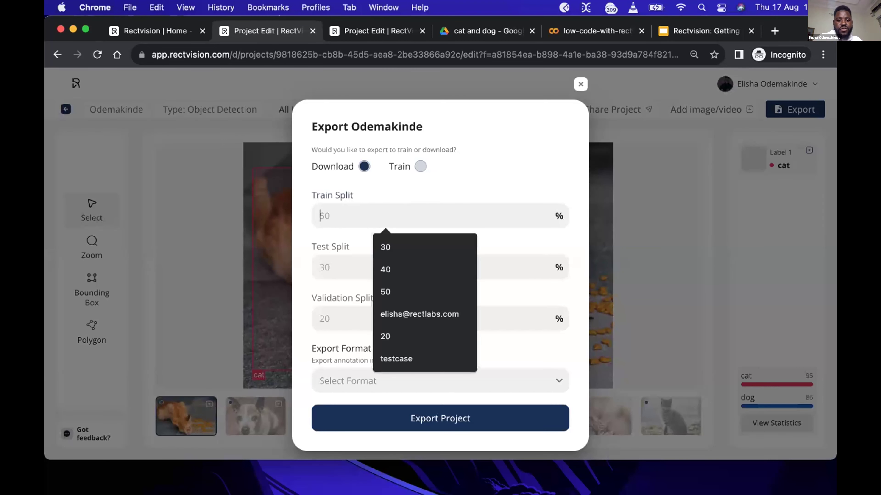
text(50)
key(Tab)
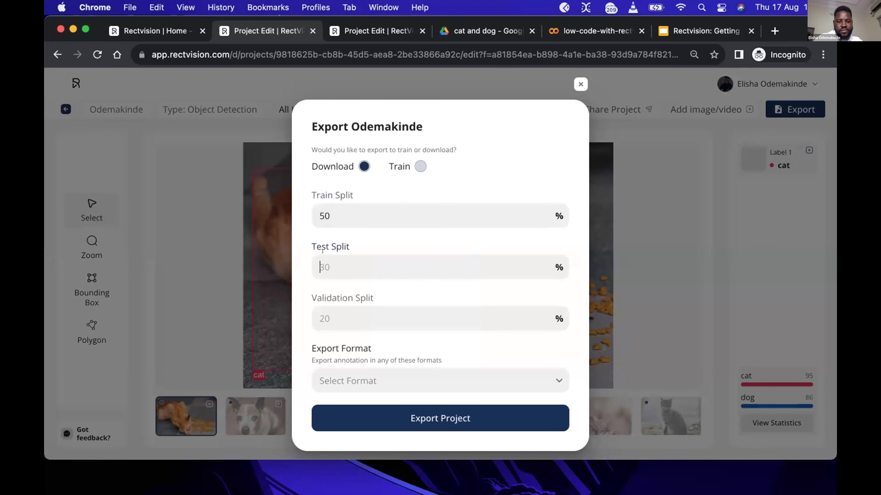
text(30)
key(Tab)
text(20)
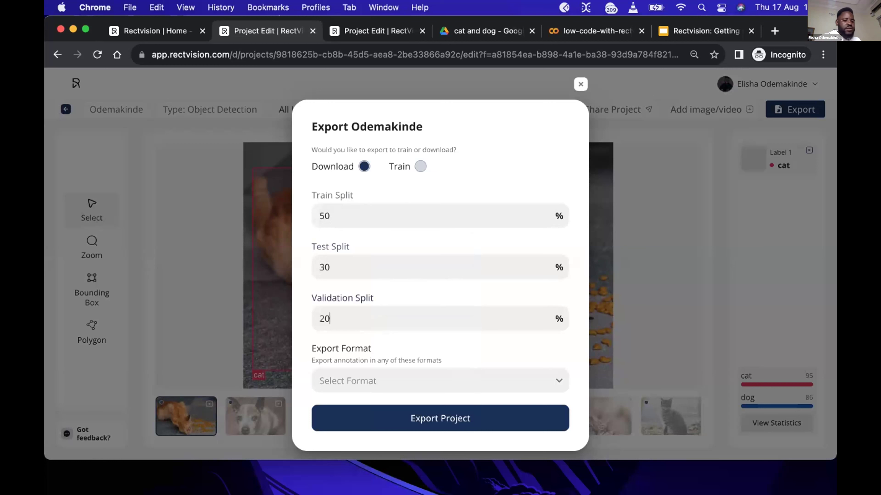
Step: Choose YoloTxT as the export format and export the project
click(335, 379)
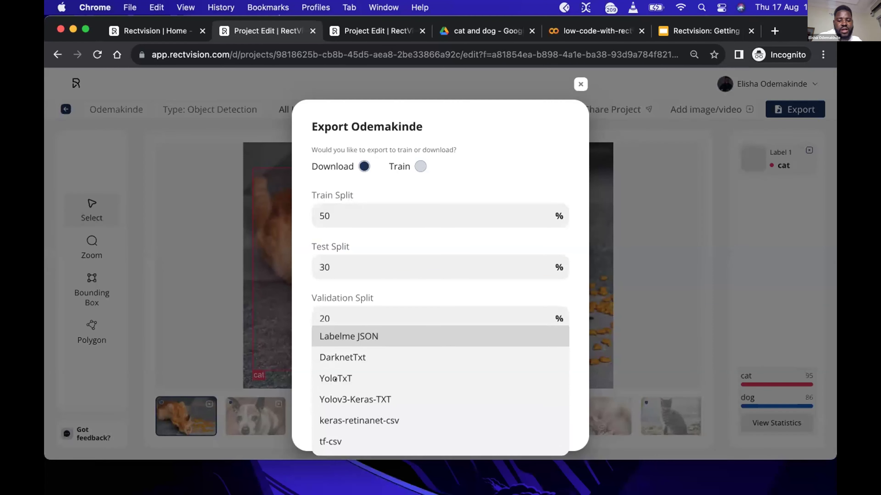
click(334, 379)
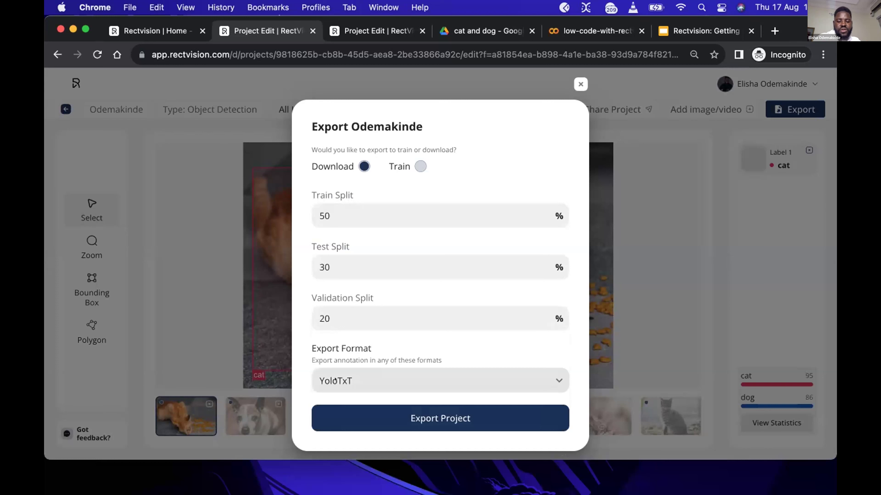
click(375, 410)
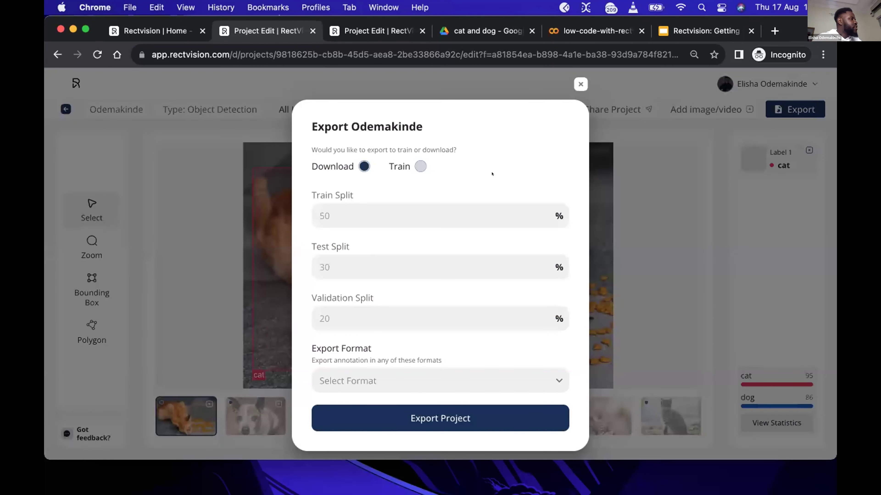
Step: Switch the project export to Train and select Google Colab as the training platform
click(413, 162)
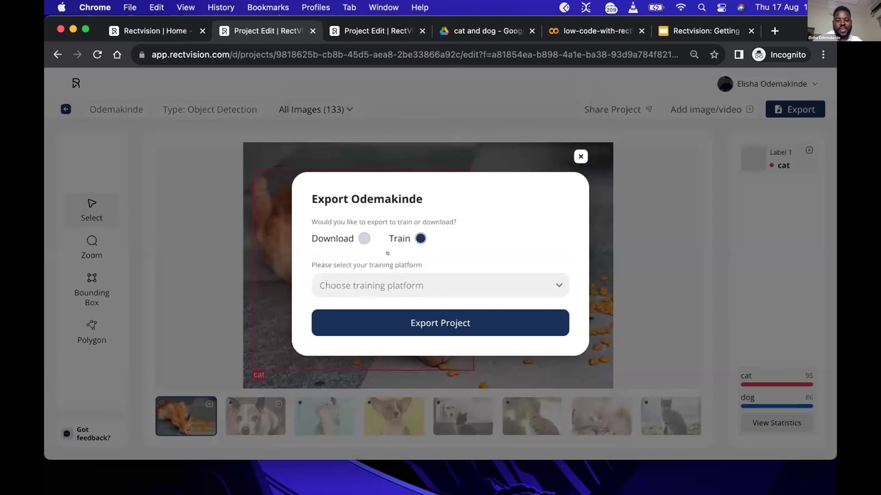
click(441, 285)
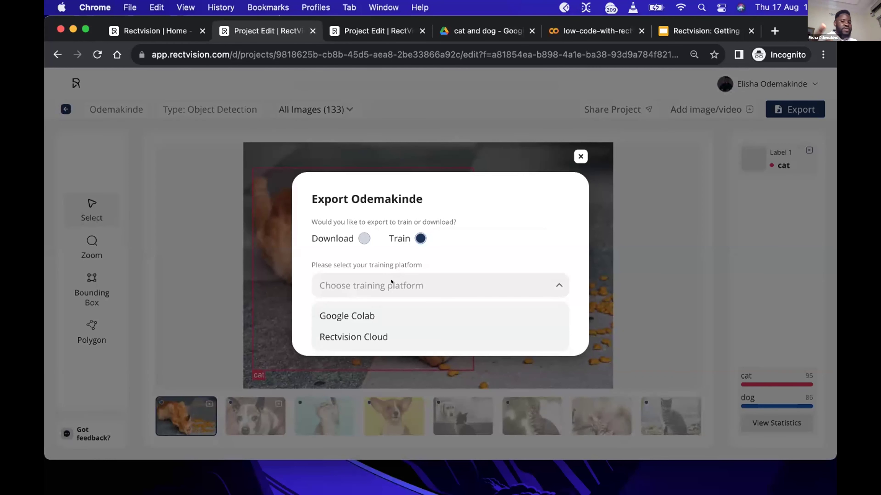
click(324, 310)
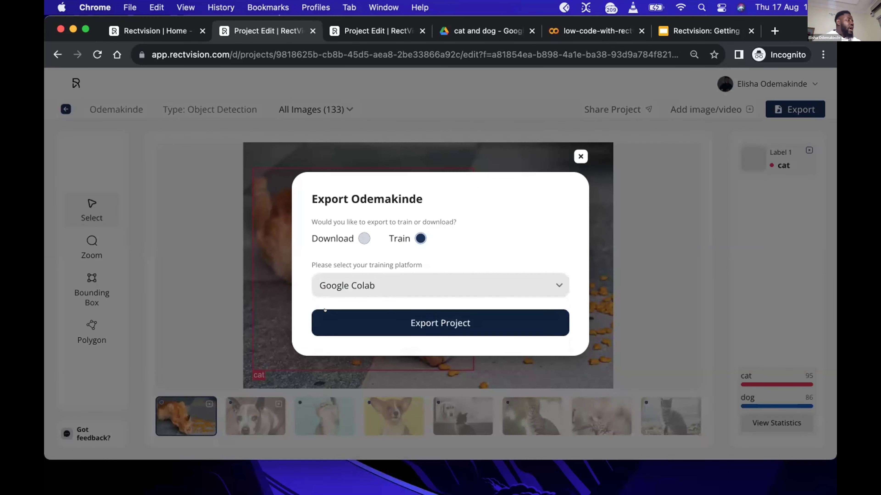